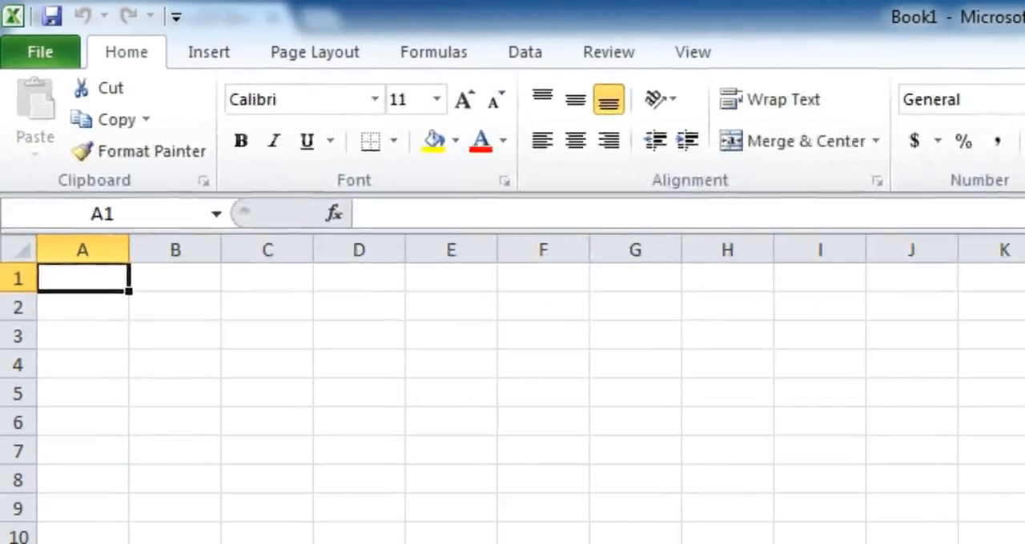
Step: Enter the company title "ABC Company LTD" in cell A1
type("ABC Cpo")
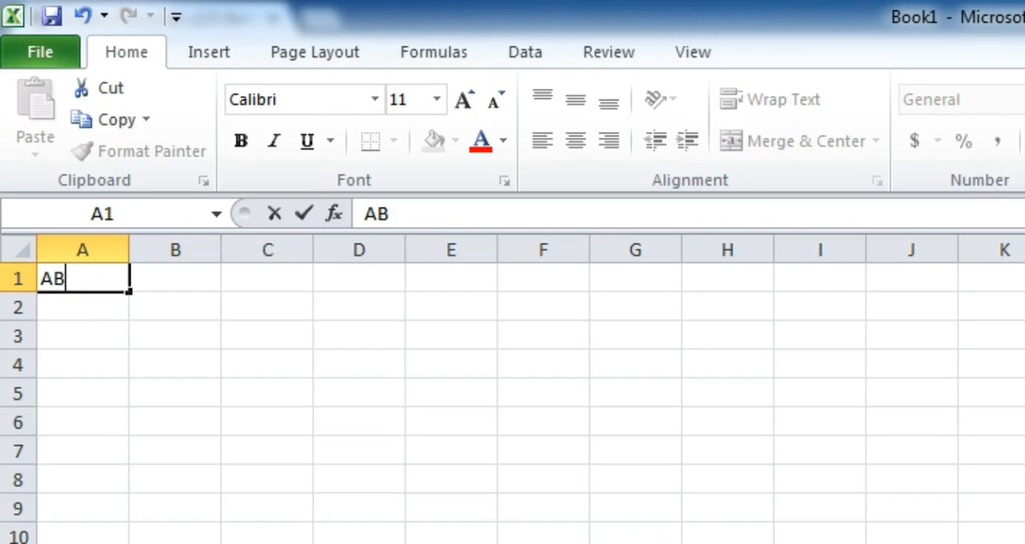
key("BackSpace")
key("BackSpace")
type("ompany LTD")
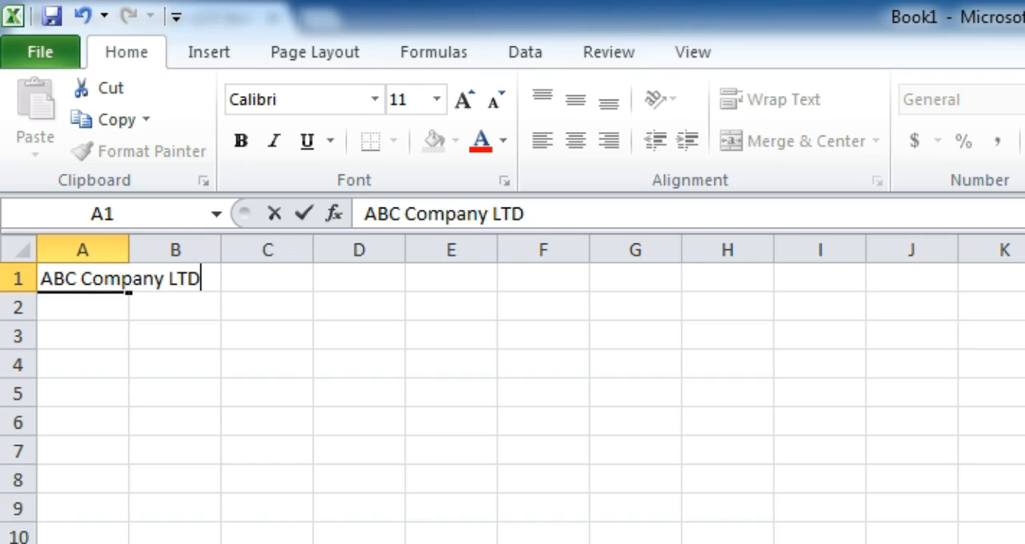
key("Return")
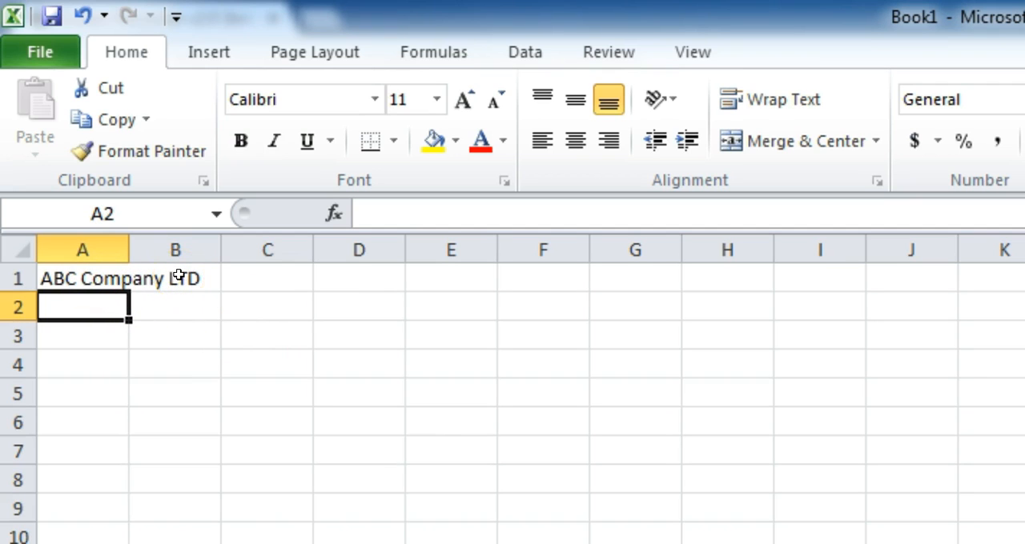
Step: Enter a test value "a" in cell B1 beside the company title, and clear it again
left_click(104, 278)
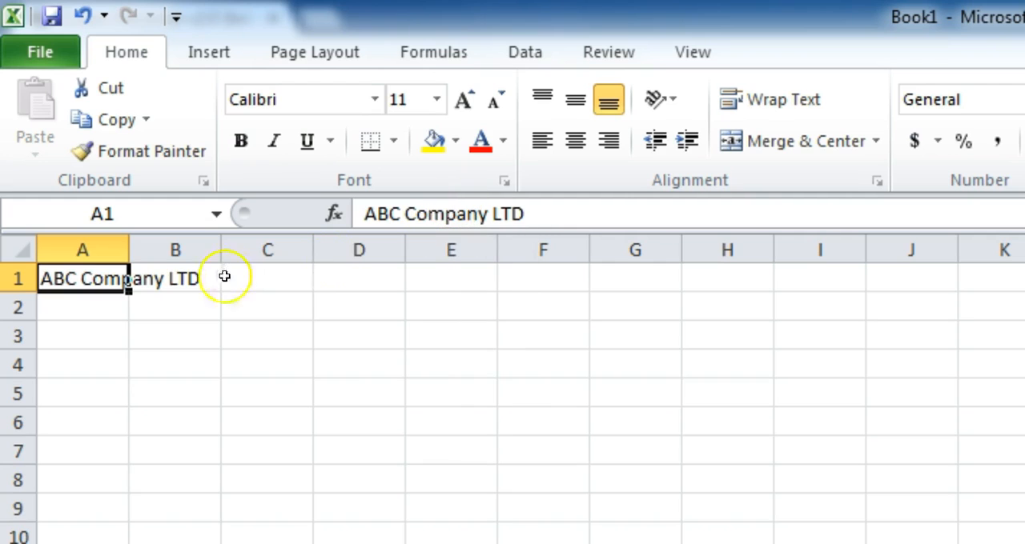
left_click(180, 278)
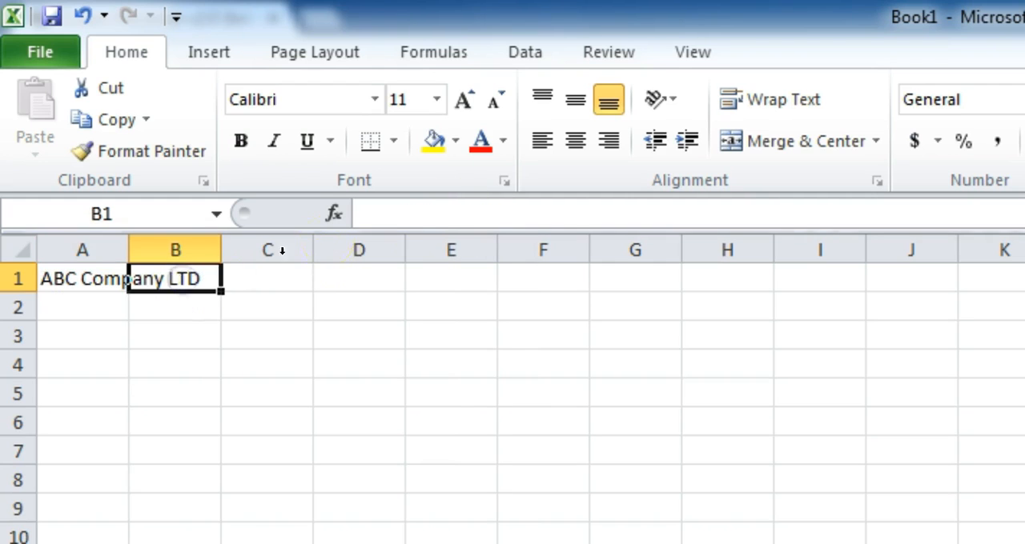
left_click(95, 285)
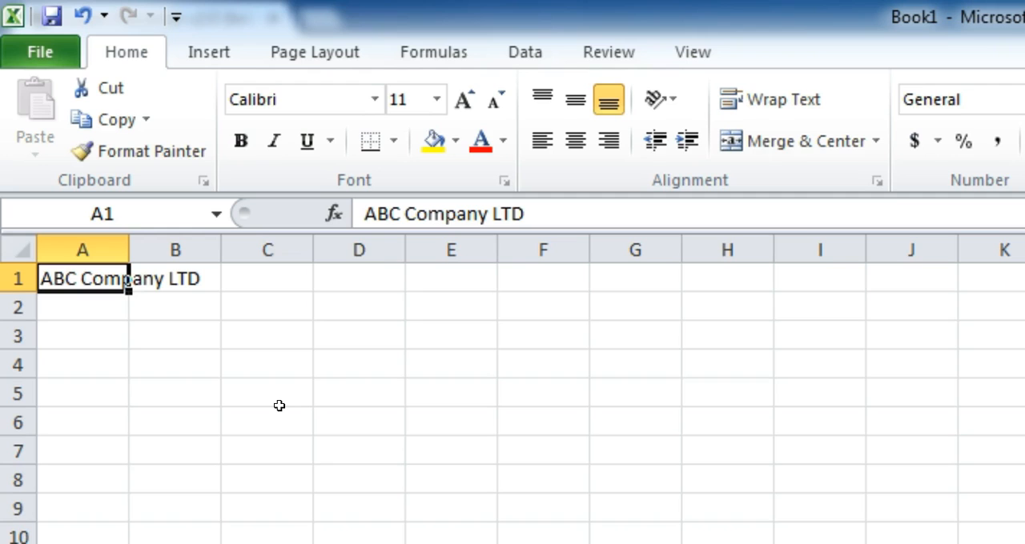
left_click(153, 283)
type("a")
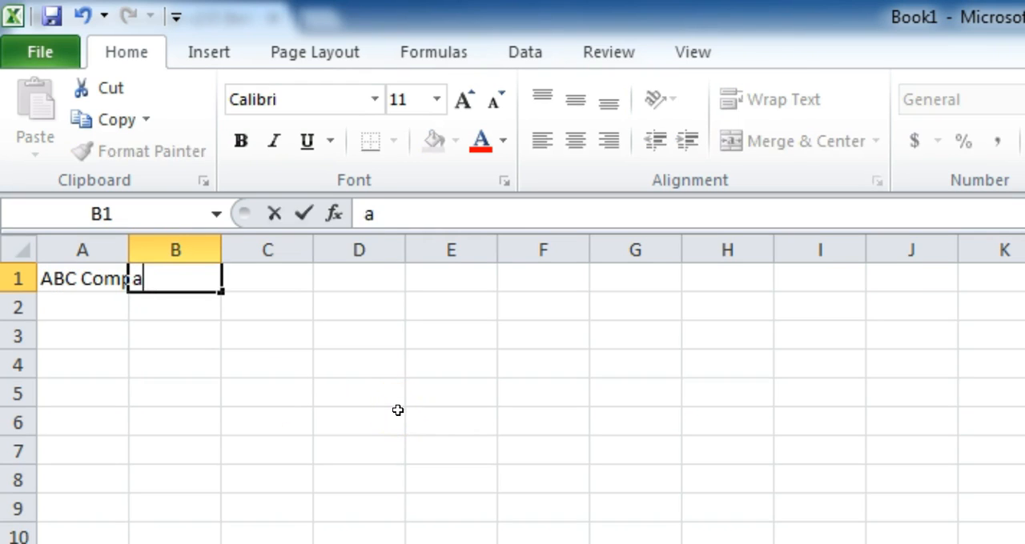
key("Return")
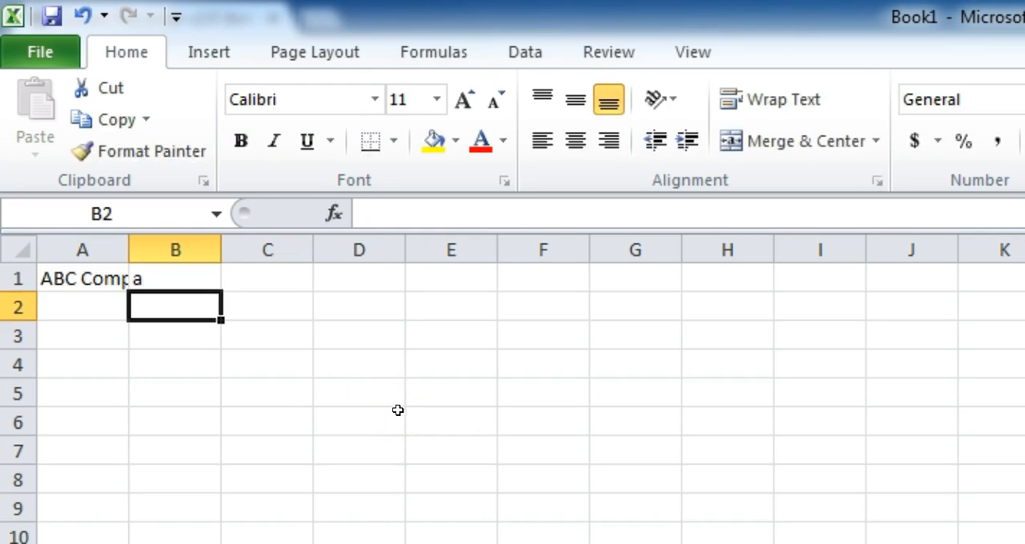
left_click(164, 278)
key("Delete")
Step: Widen column A to fit the company title in A1
left_click(84, 275)
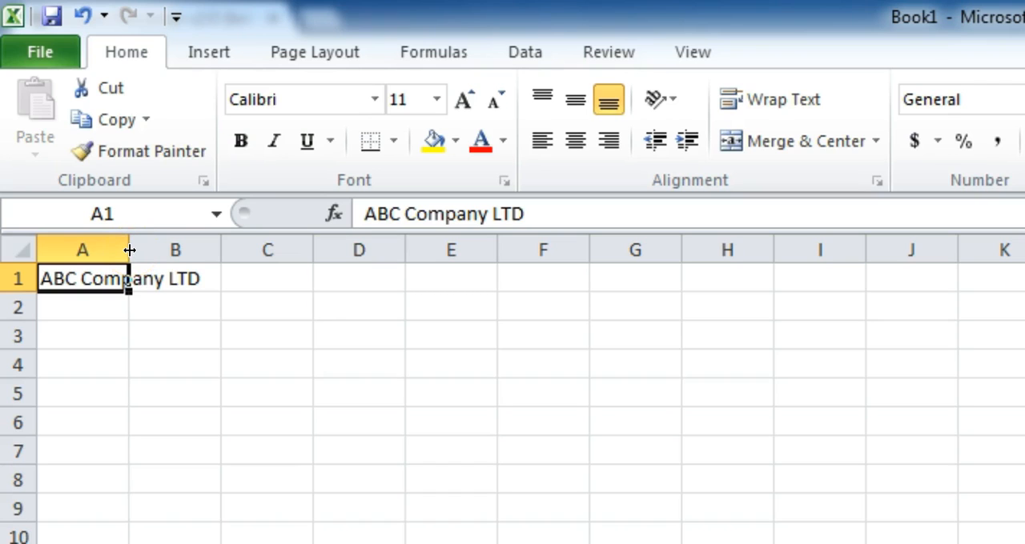
mouse_move(131, 250)
left_mouse_down()
mouse_move(209, 248)
mouse_move(133, 245)
left_mouse_up()
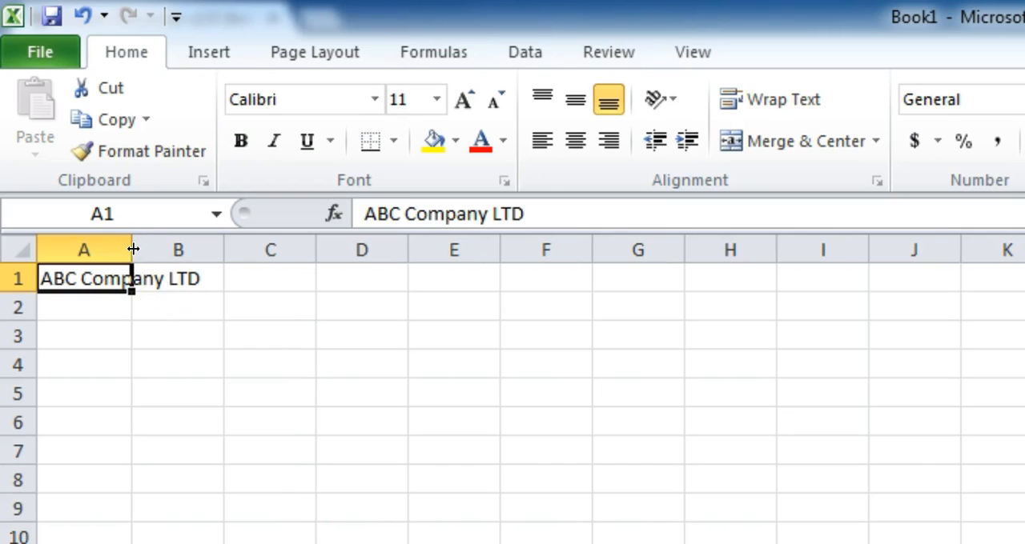
double_click(133, 249)
left_click(133, 249)
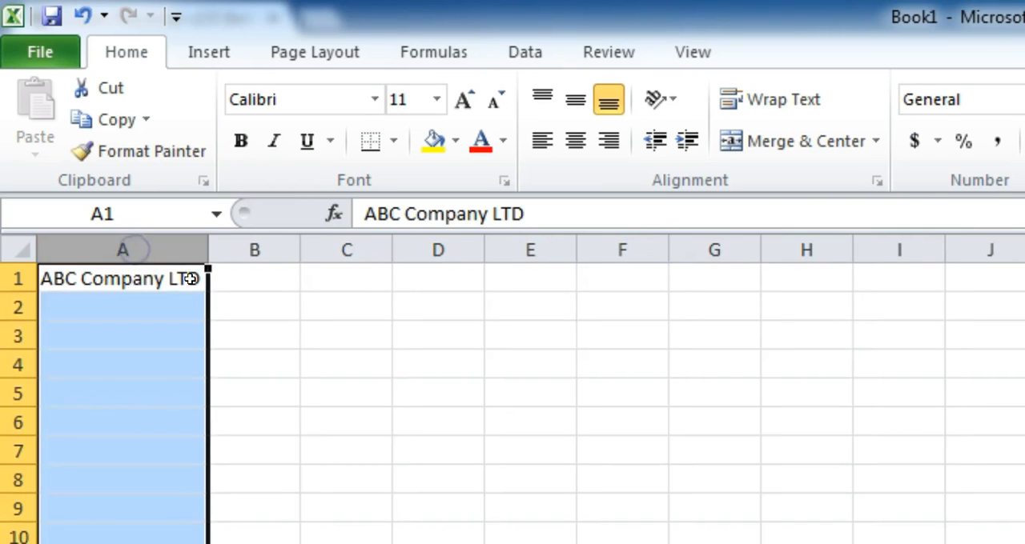
Step: Enter the heading "Products" in A3 and list the products A, B, C, D and E in cells A4 to A8
key("Down")
key("Down")
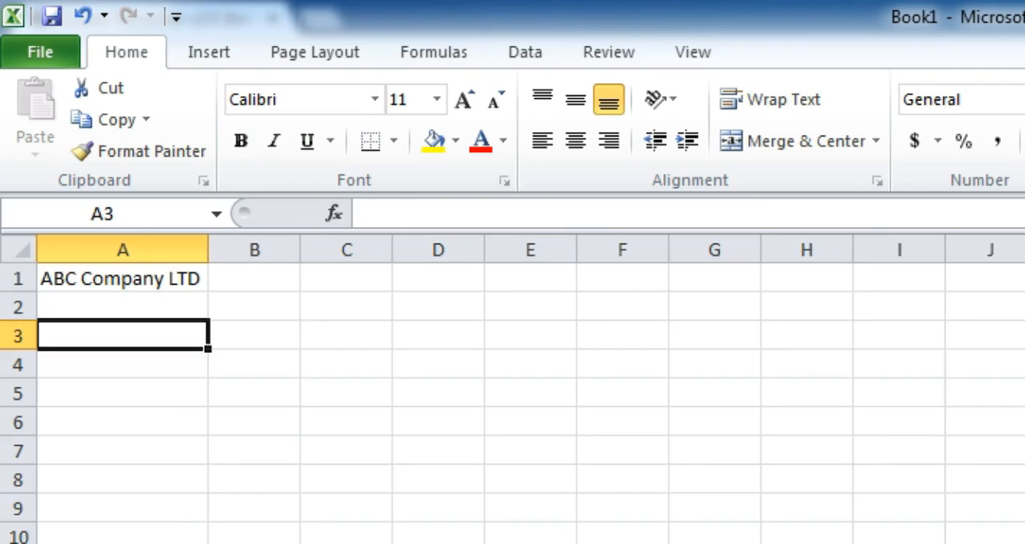
type("Products")
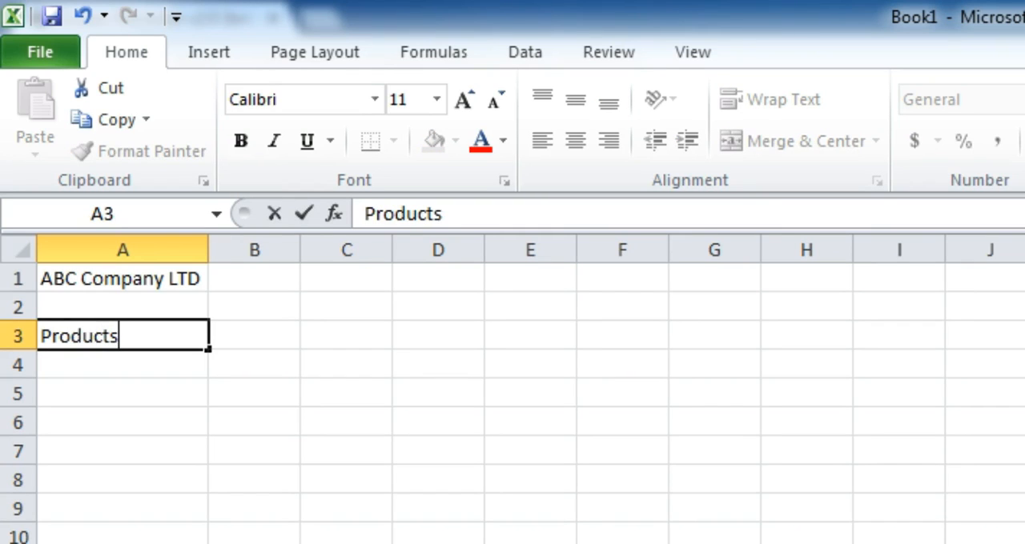
key("Return")
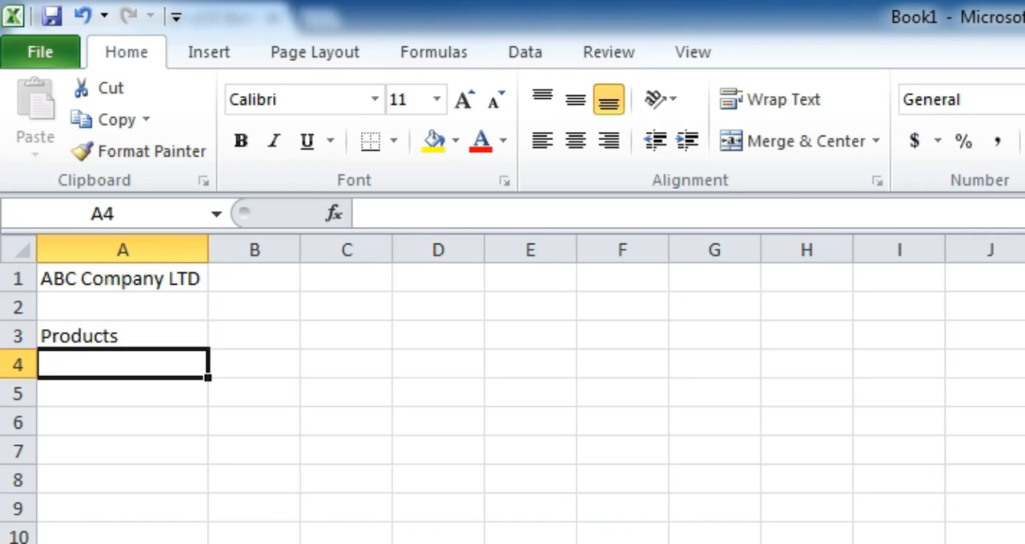
type("A")
key("Return")
type("B")
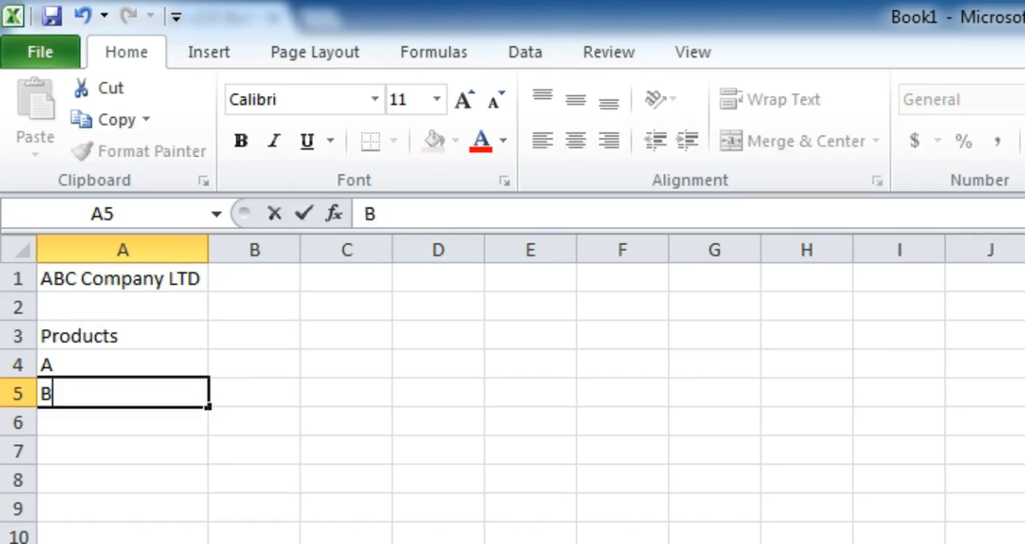
key("Return")
type("C")
key("Return")
type("D")
key("Return")
type("E")
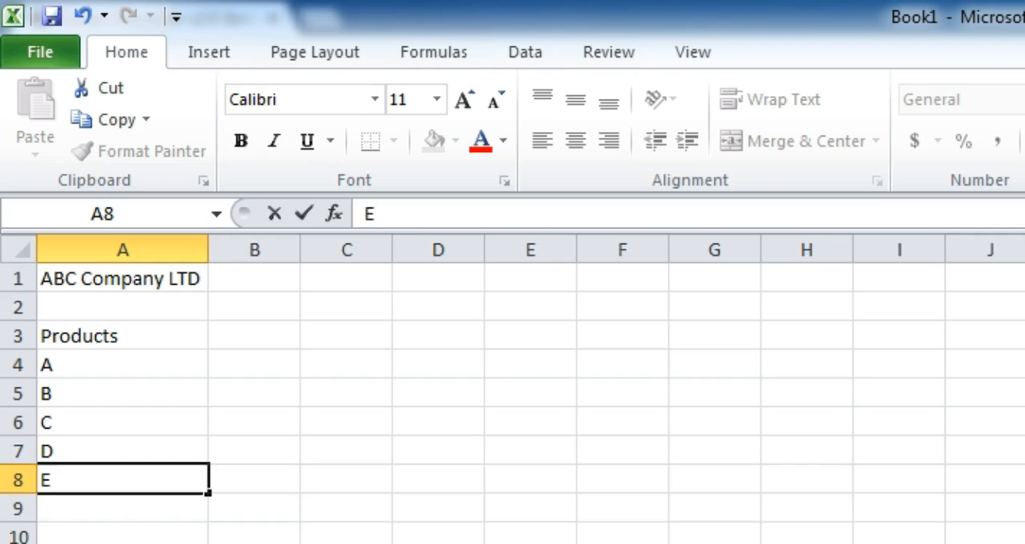
key("Return")
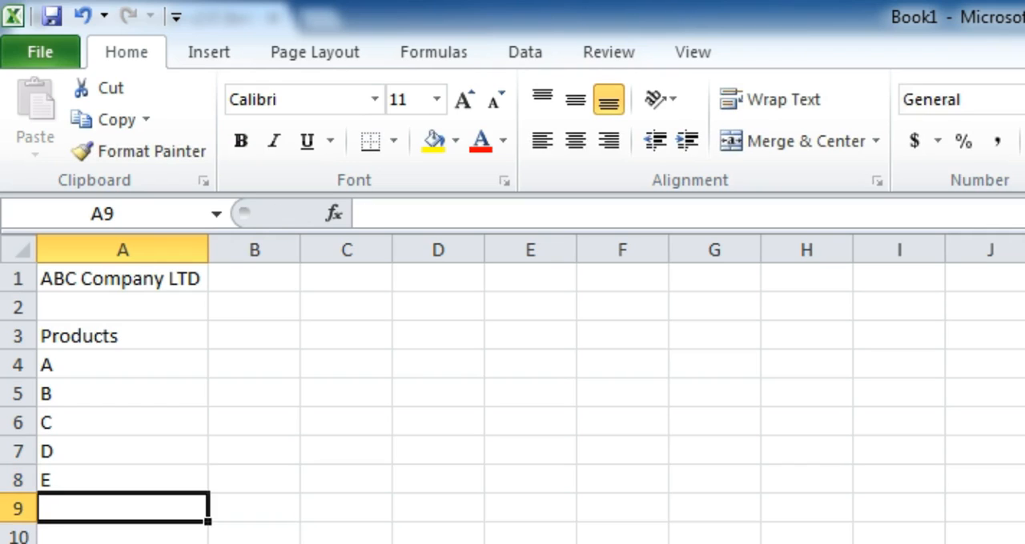
Step: Add the column headings Delhi, Mumbai, Kolkata and Total in cells B3 to E3
left_click(254, 340)
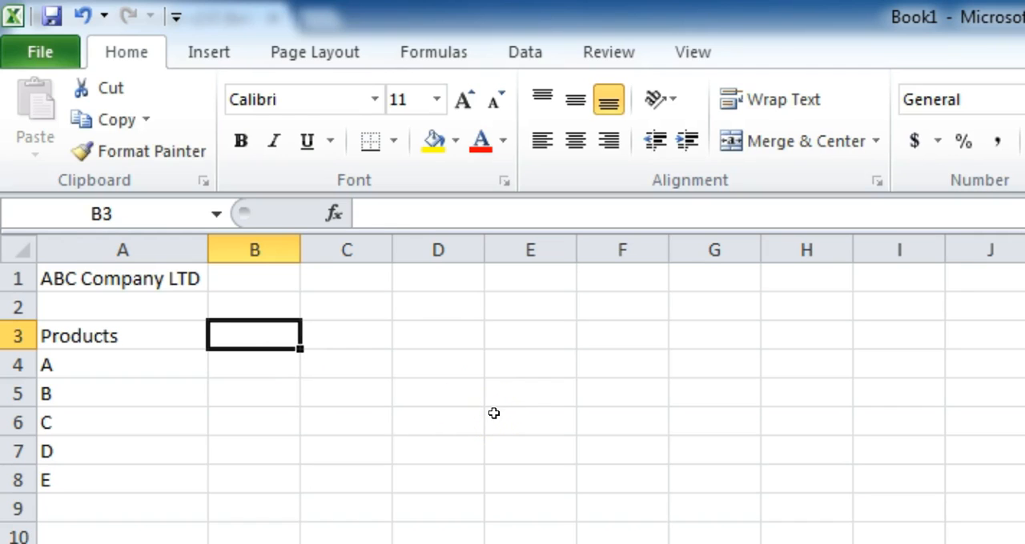
type("Delhi")
key("Tab")
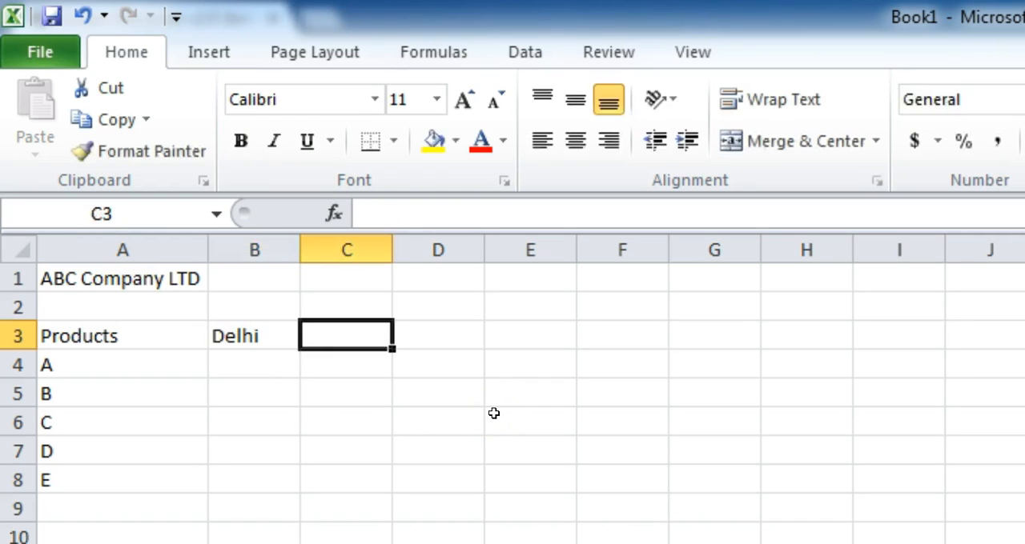
type("Mumbai")
key("Tab")
type("Kolkata")
key("Tab")
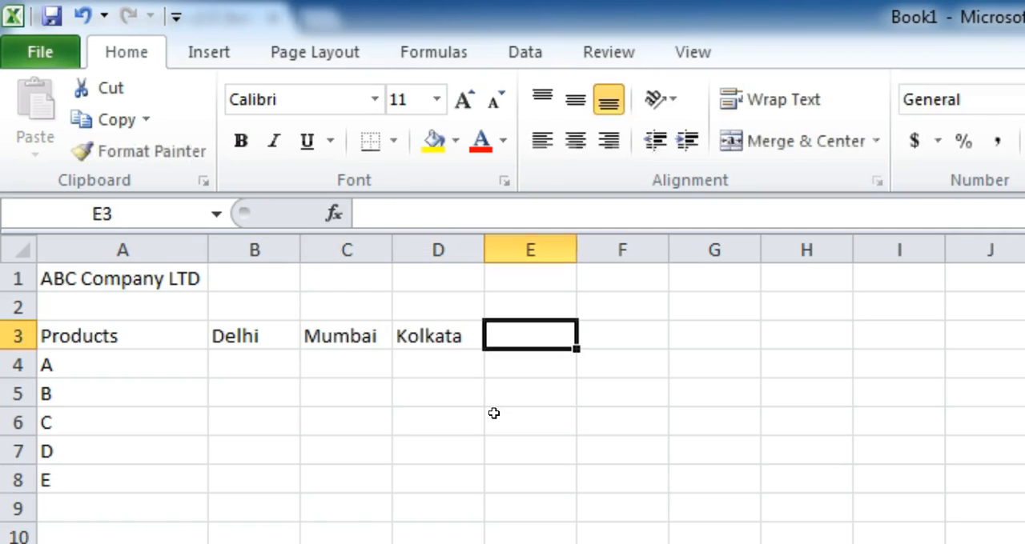
type("Total")
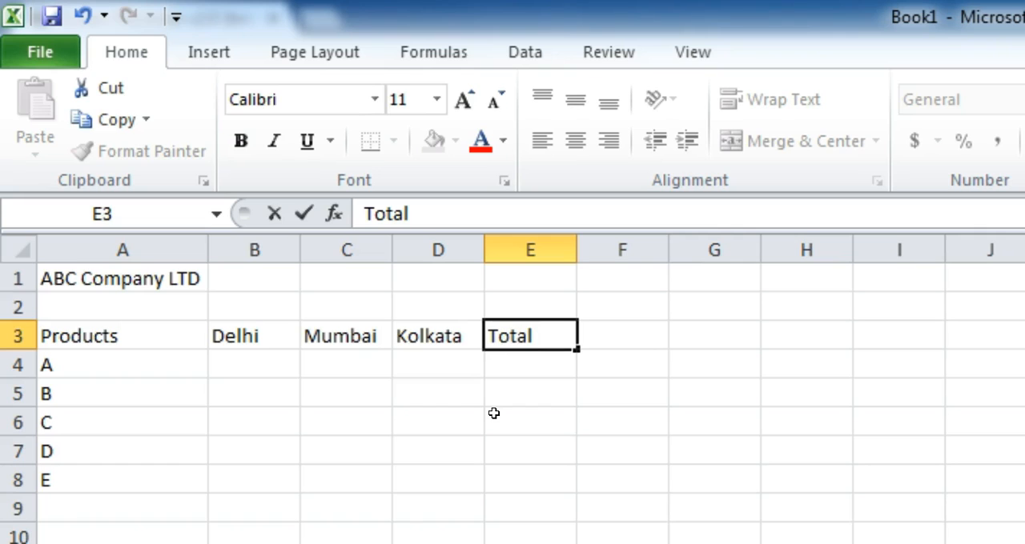
key("Tab")
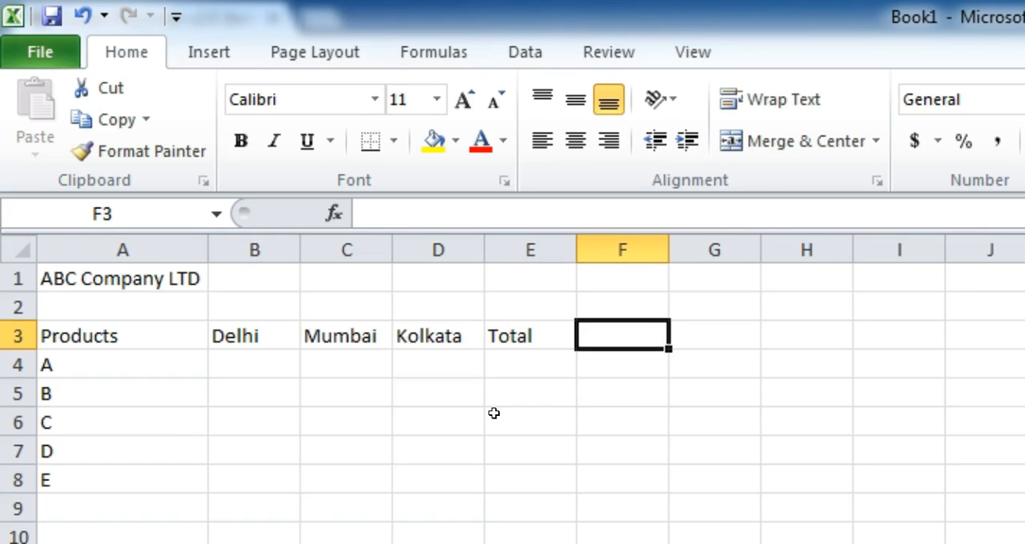
Step: Move between the first and last headings in row 3, and jump to the worksheet's first cell and last used cell
key("Left")
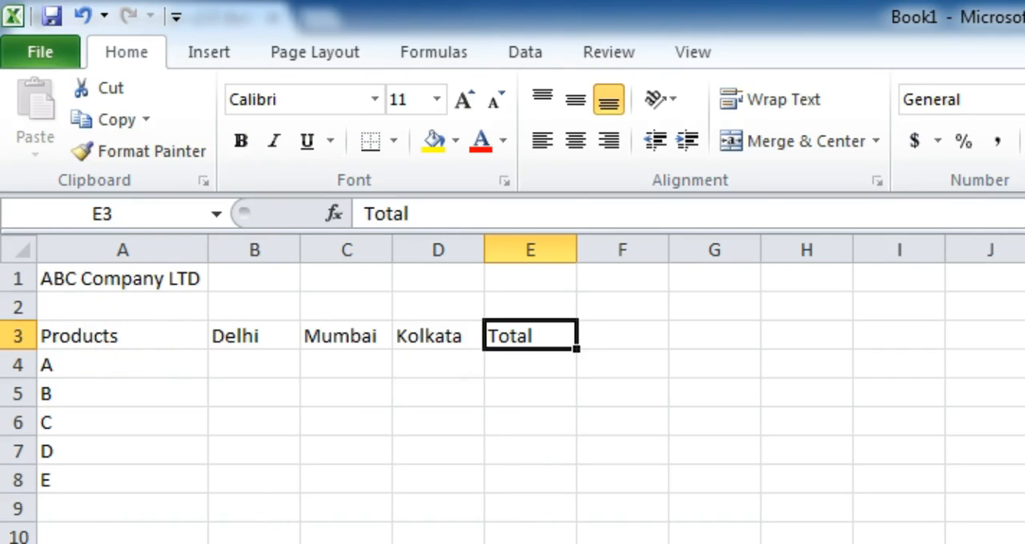
key("Home")
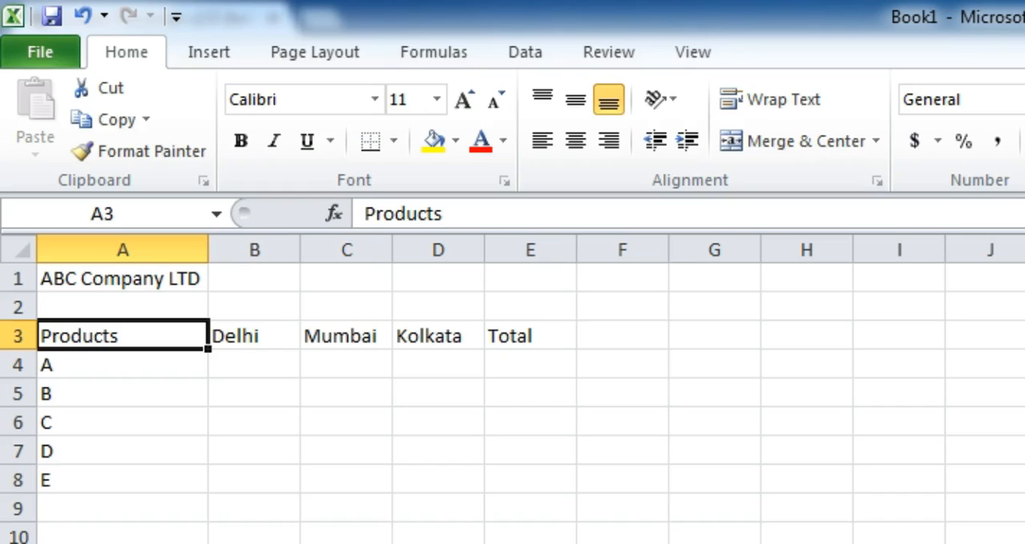
key("Right")
key("Right")
key("Right")
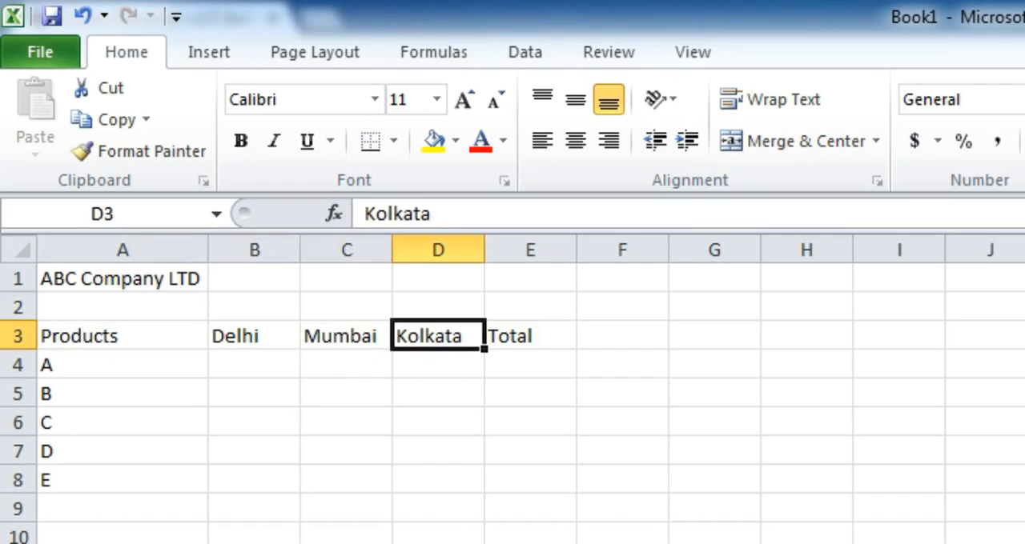
key("Left")
key("Left")
key("Left")
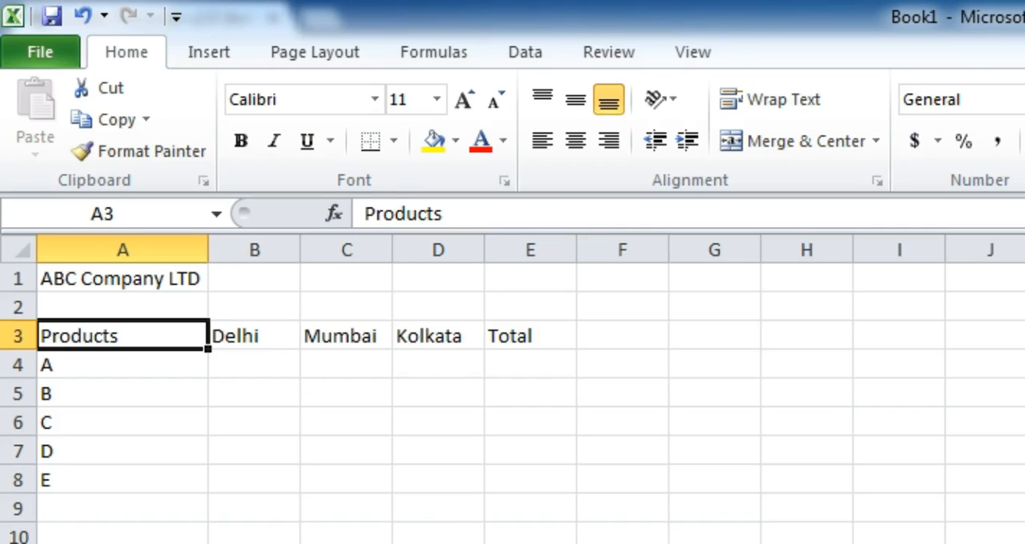
key("ctrl+Right")
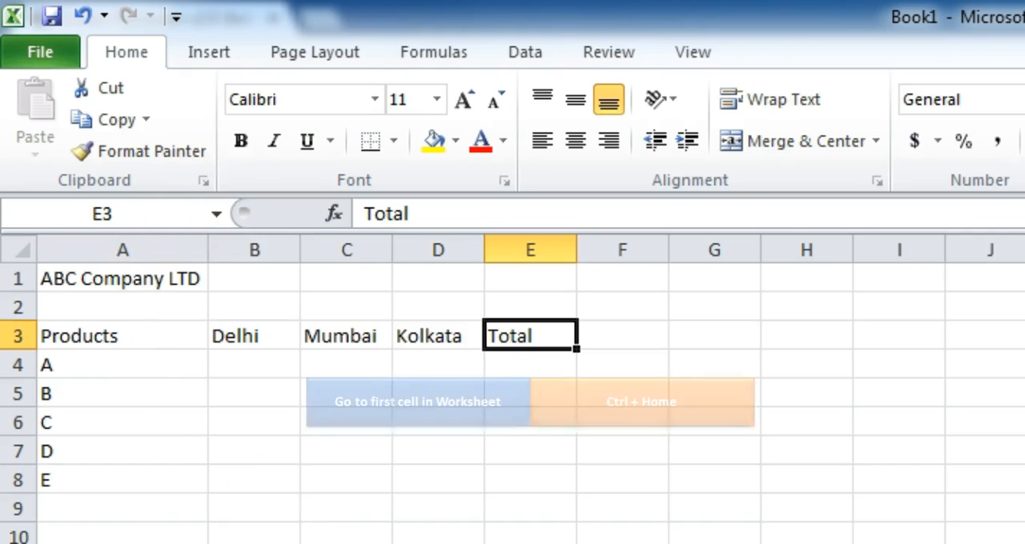
key("ctrl+Home")
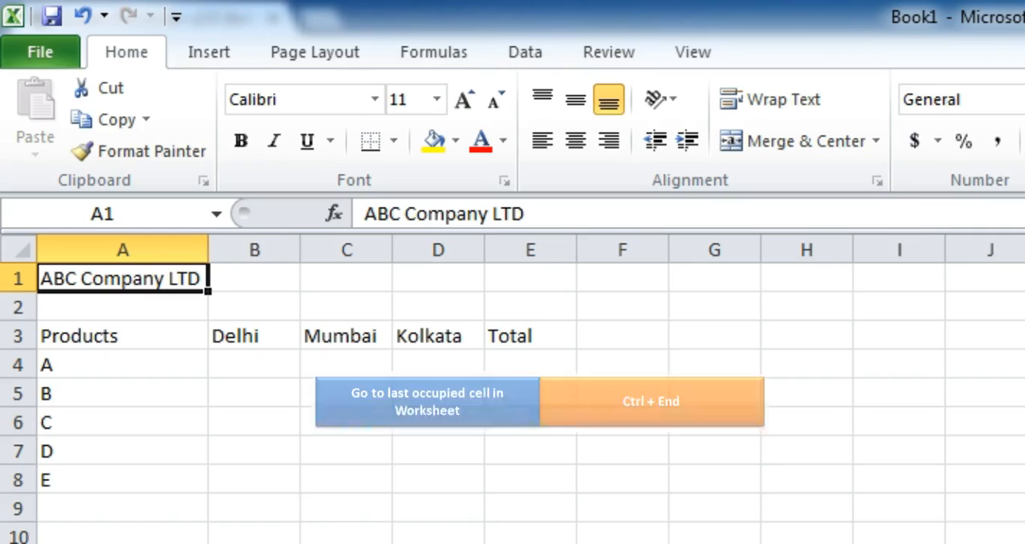
key("ctrl+End")
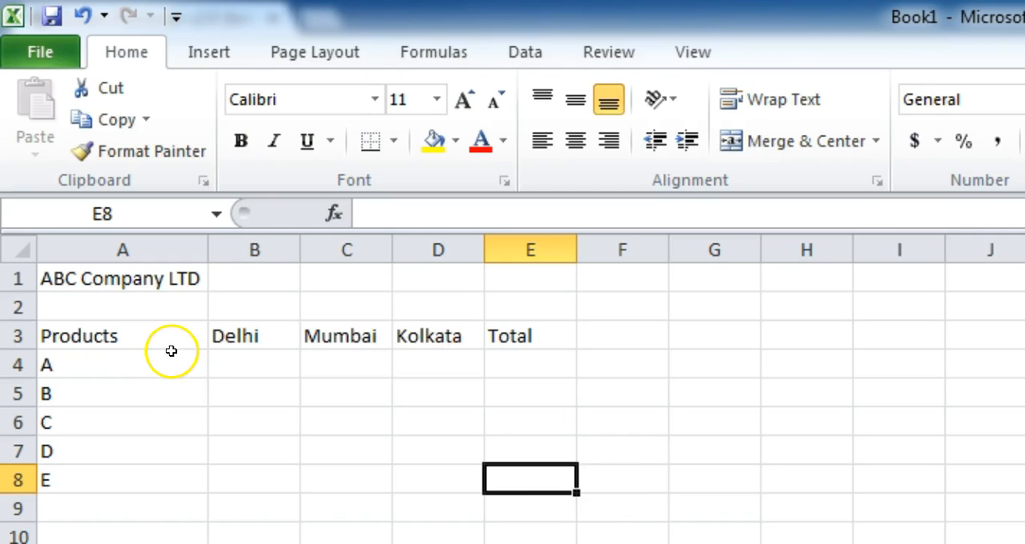
Step: Copy the product table A3:E8 to A12, and move the copy beside the original so it starts at I3
left_click(135, 338)
left_click_drag(136, 338, 521, 481)
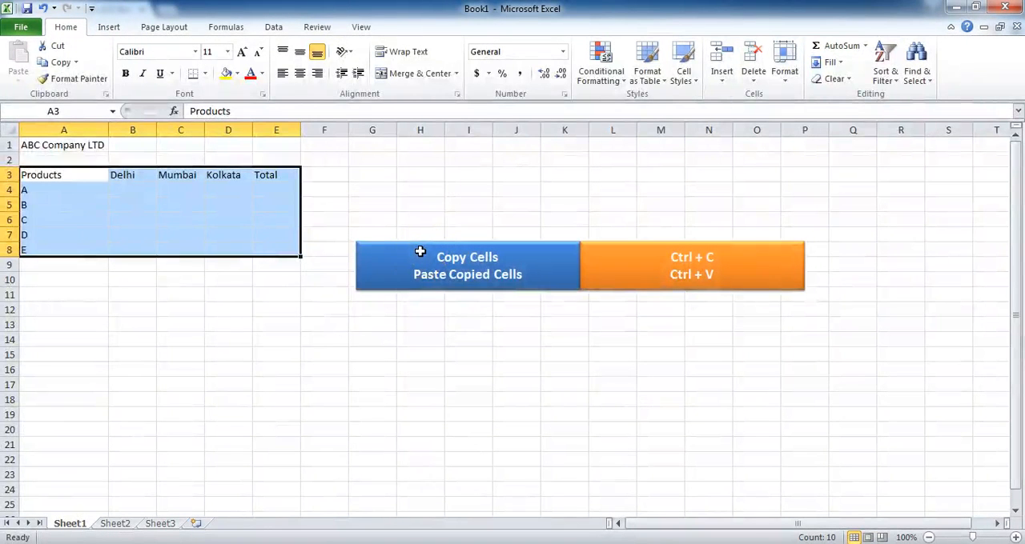
key("ctrl+c")
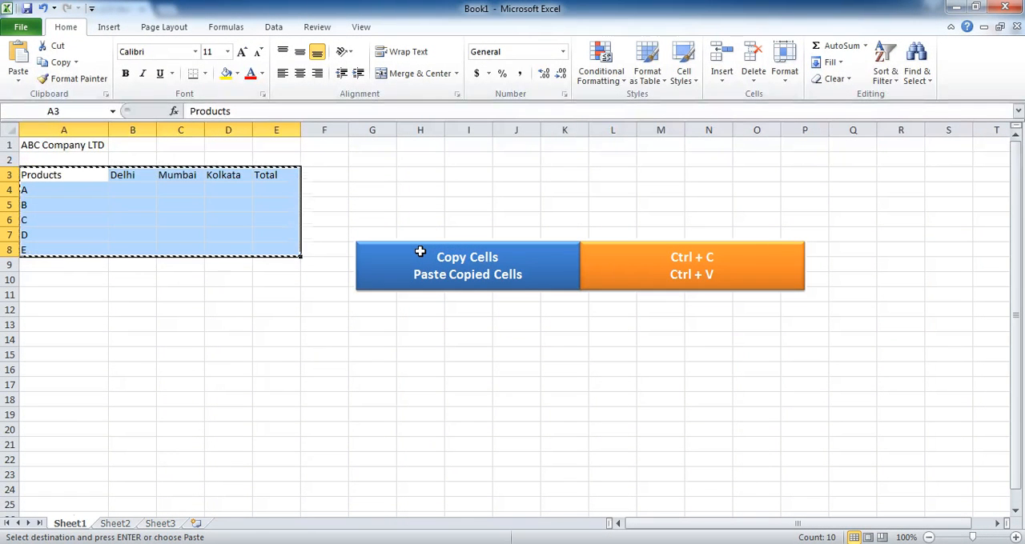
left_click(61, 313)
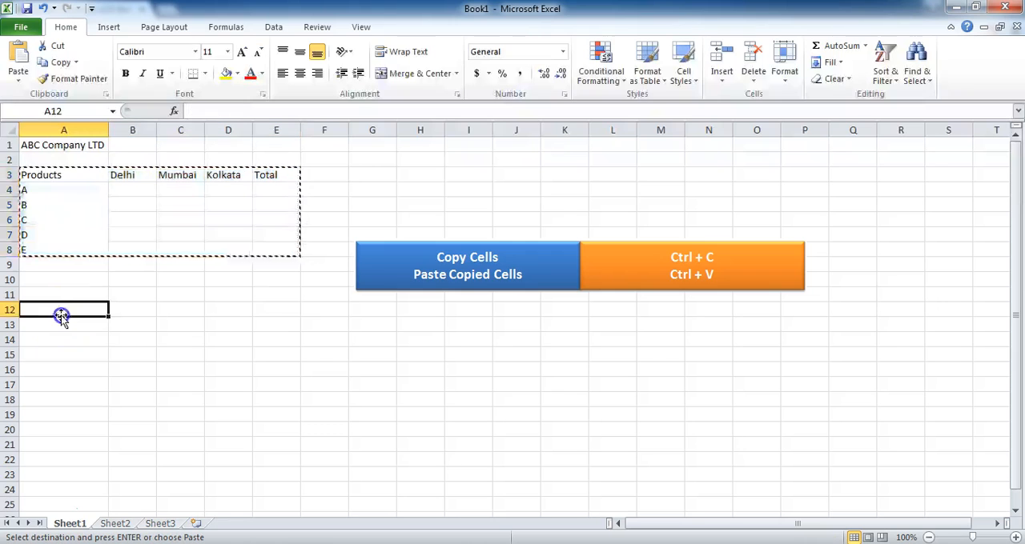
key("ctrl+v")
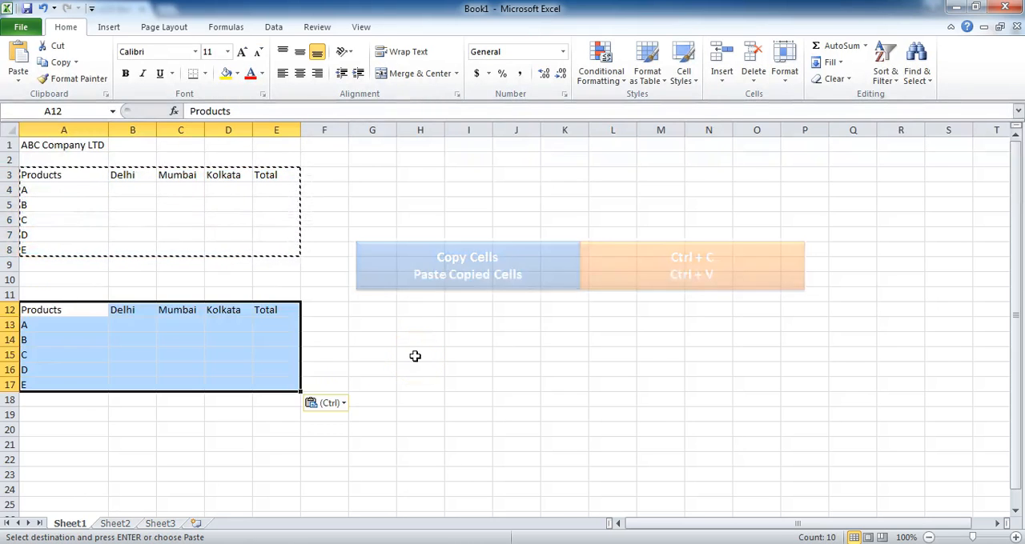
key("Escape")
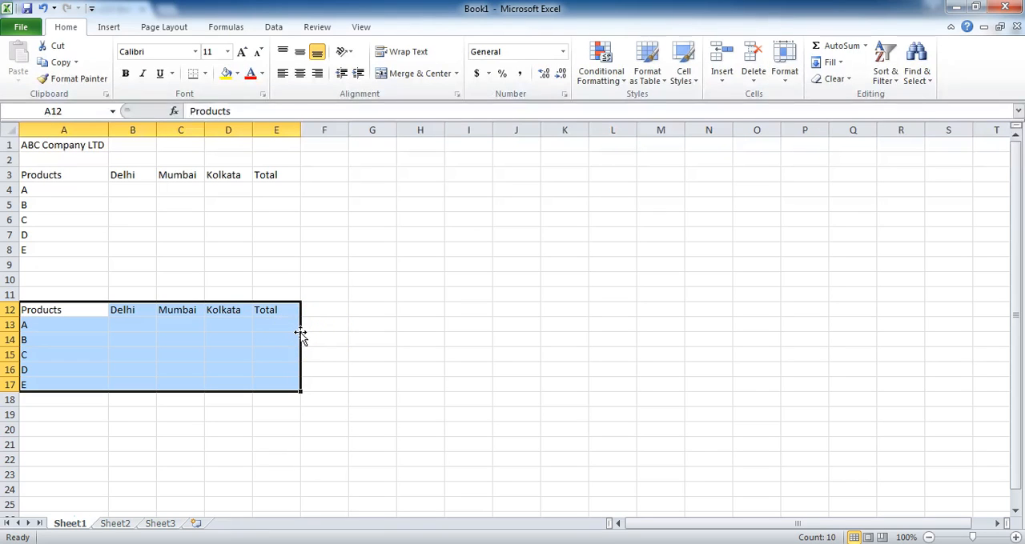
left_click_drag(301, 334, 663, 210)
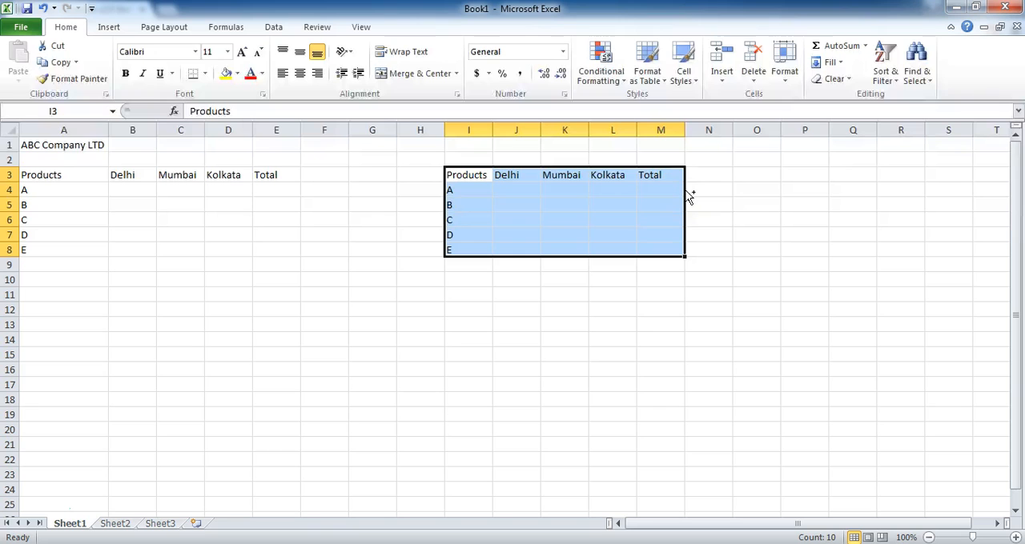
Step: Copy the product table I3:M8 to the block starting at I12, and switch to the next worksheet and back to Sheet1
left_click_drag(685, 189, 656, 331)
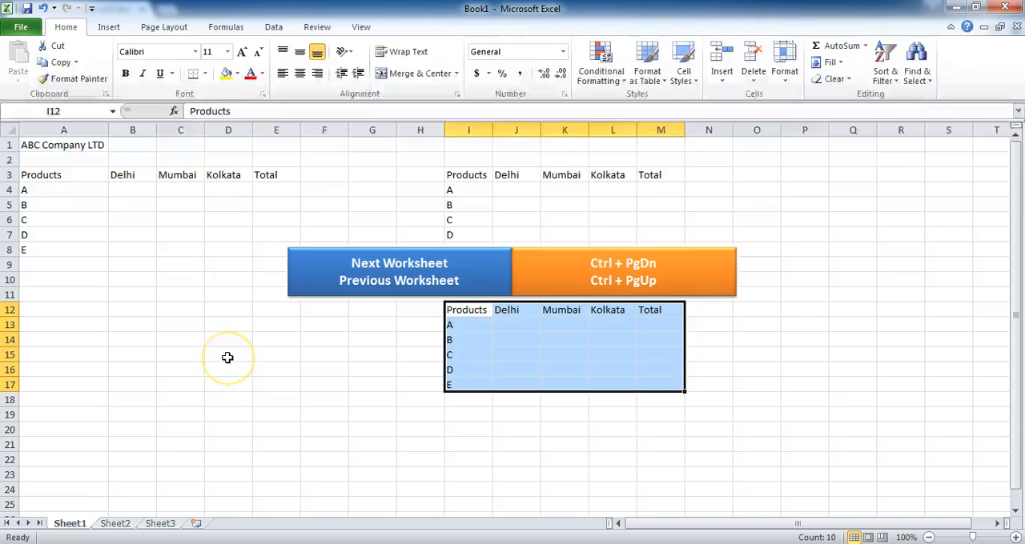
key("ctrl+Page_Down")
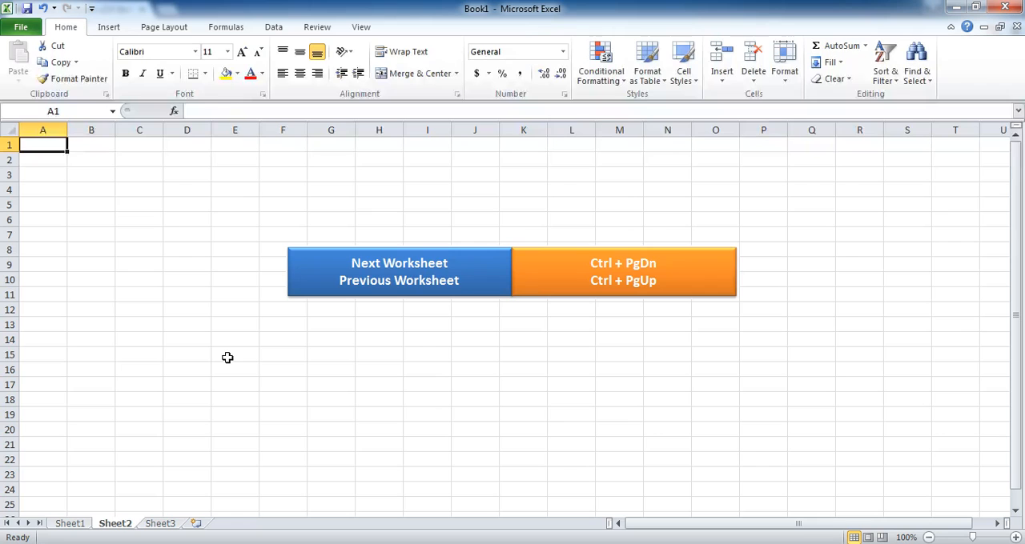
key("ctrl+Page_Up")
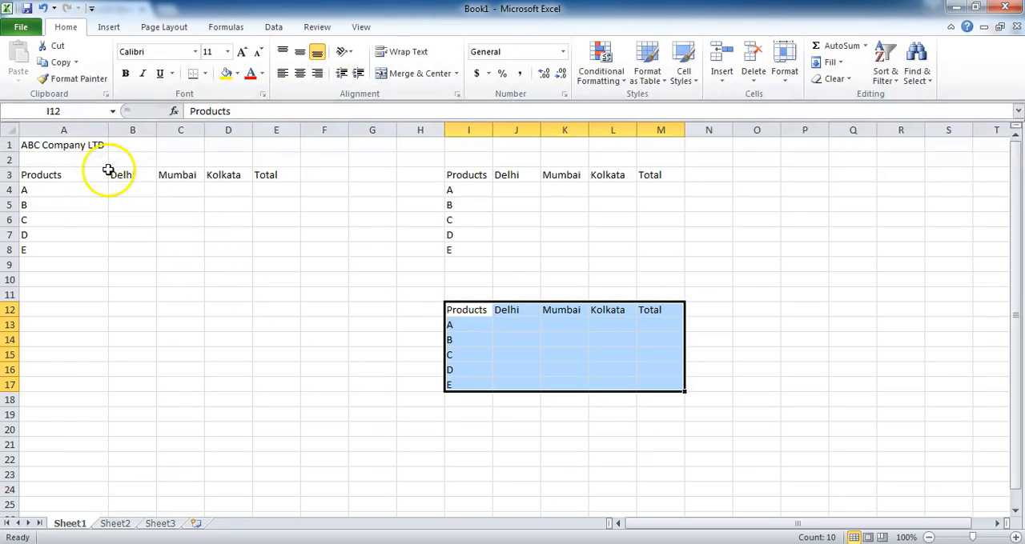
Step: Open the Save As dialog for the workbook and choose Excel Workbook as the file type
left_click(24, 28)
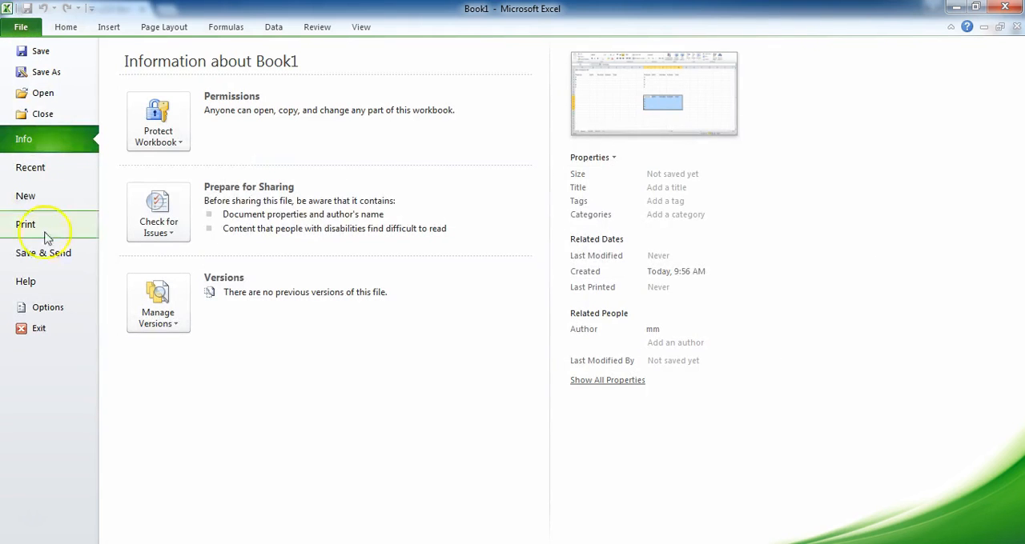
left_click(57, 72)
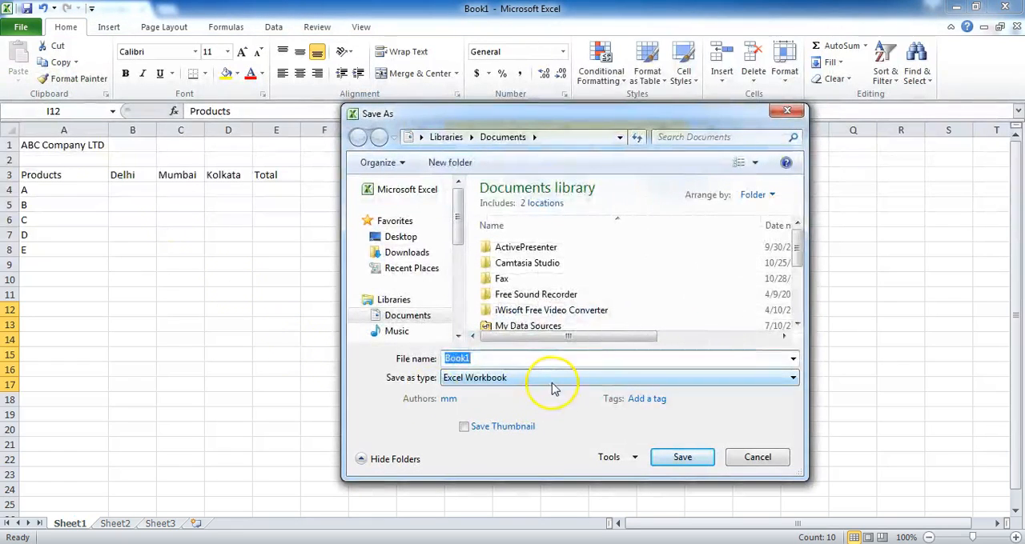
left_click(553, 382)
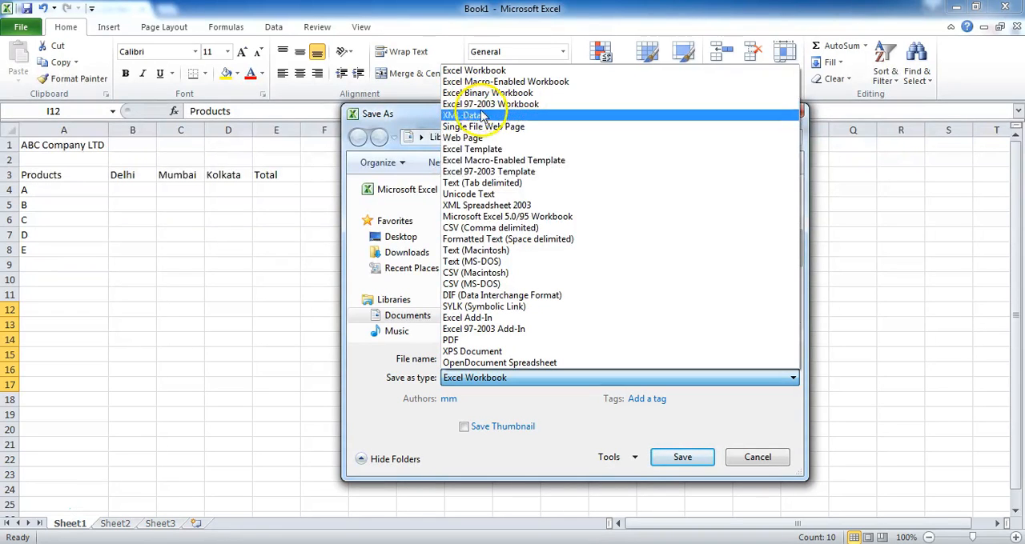
left_click(509, 73)
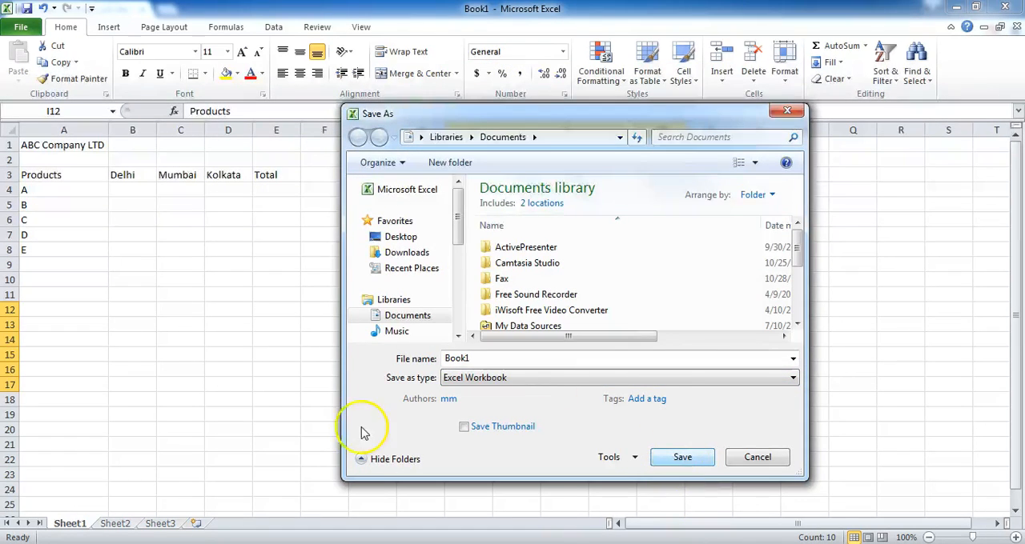